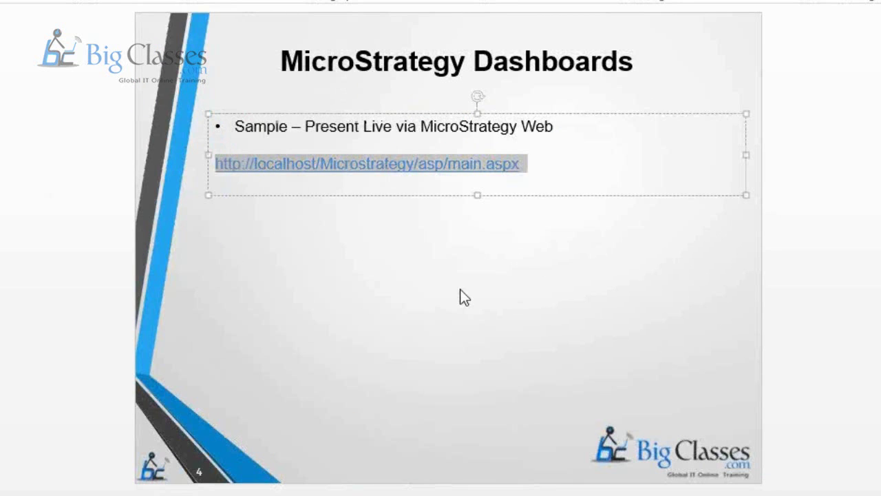
# Find Internet Explorer from the Start screen search and launch it
pyautogui.press('super')
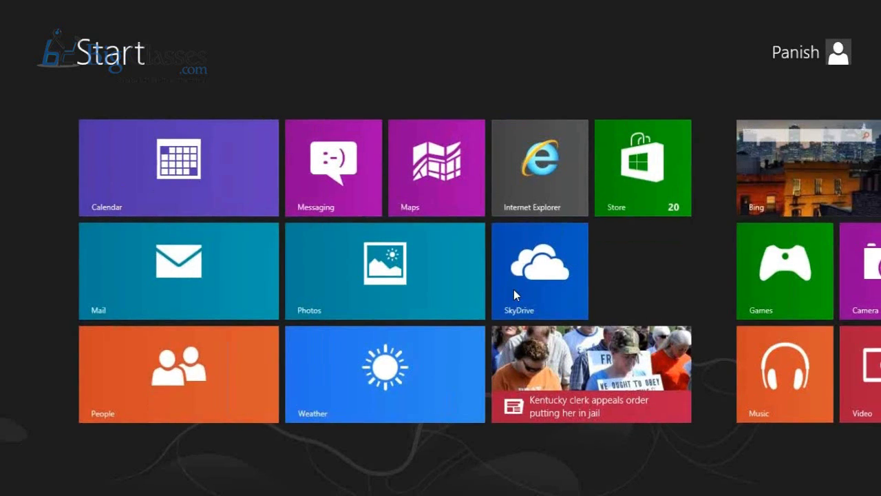
pyautogui.write('inter')
pyautogui.click(166, 99)
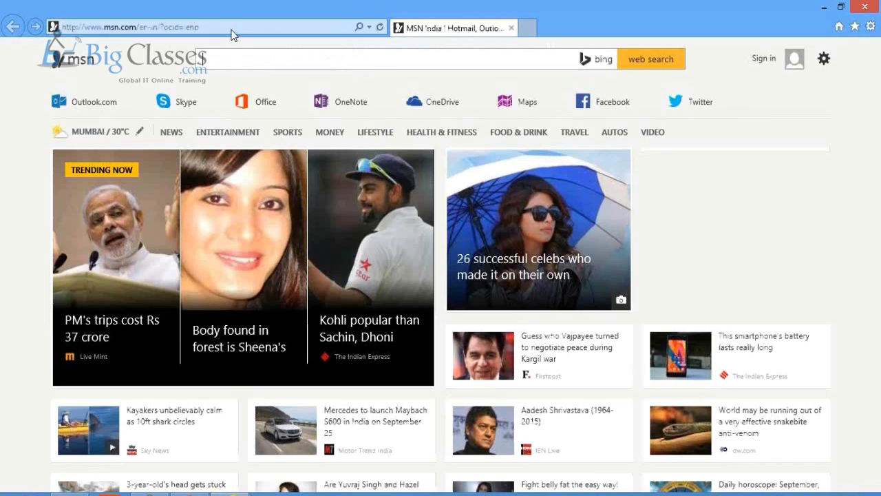
pyautogui.click(222, 26)
pyautogui.write('http://localhost/Microstrategy/asp/main.aspx')
pyautogui.press('Return')
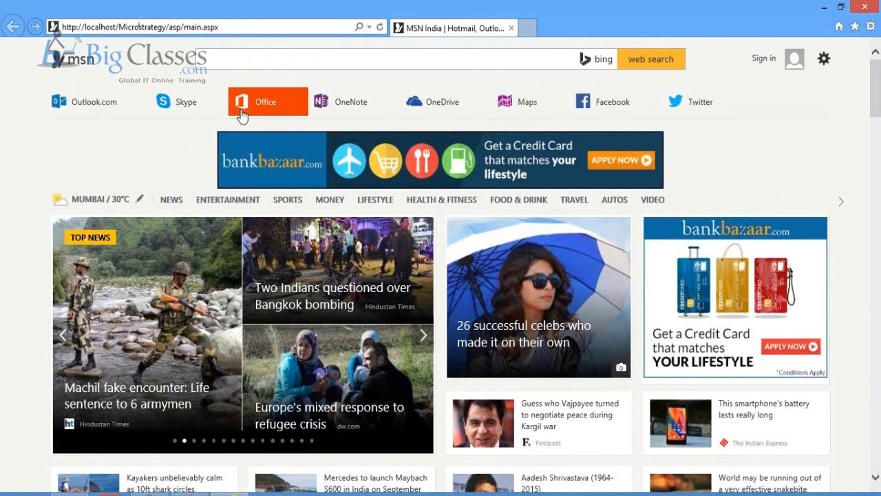
pyautogui.moveTo(243, 118)
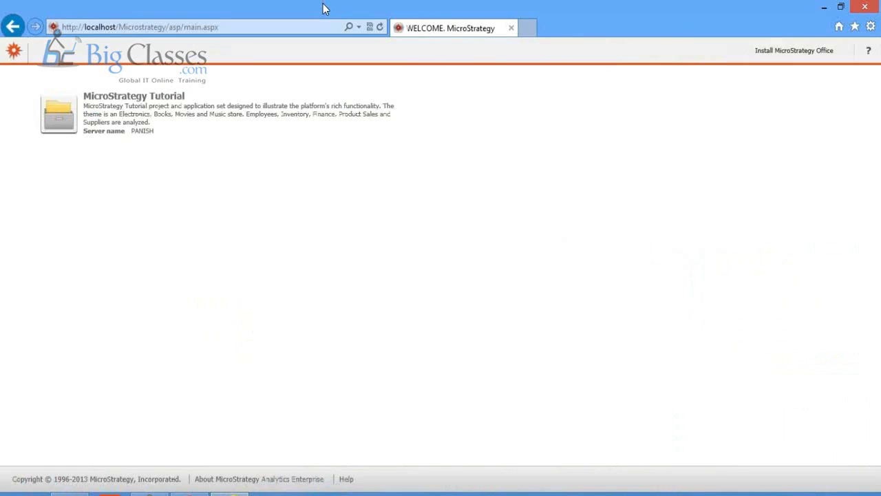
# Log into the MicroStrategy Tutorial project as administrator
pyautogui.click(79, 111)
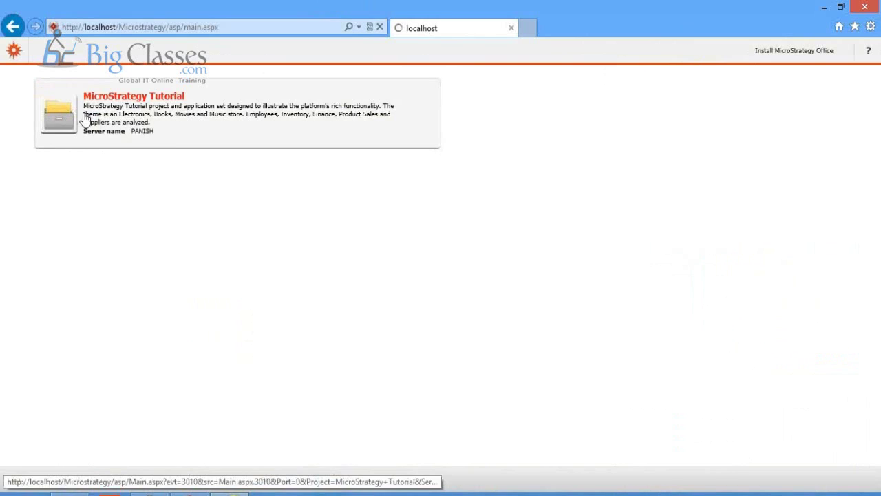
pyautogui.write('adminis')
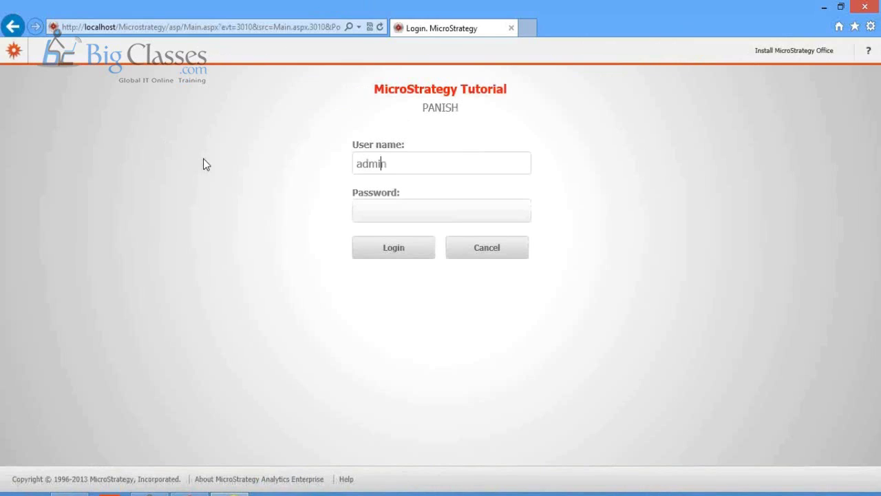
pyautogui.write('trator')
pyautogui.press('Return')
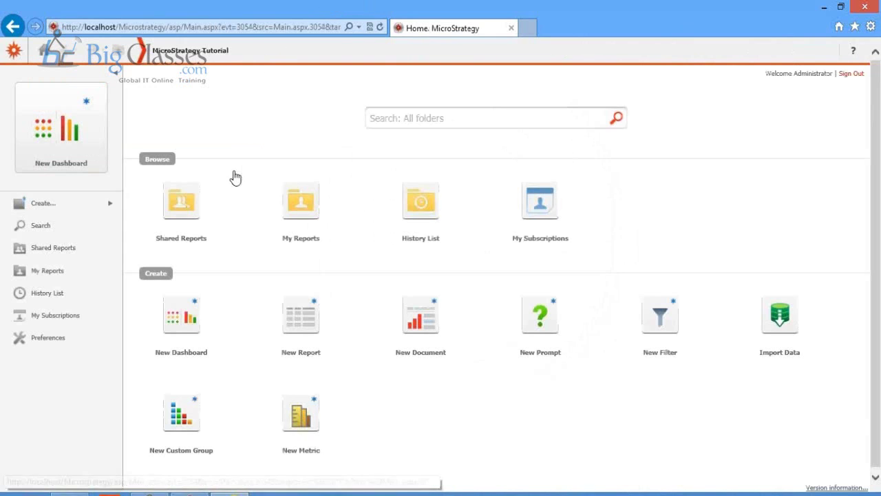
# Browse to Shared Reports > Dashboards and Scorecards and scroll through the sample dashboards
pyautogui.moveTo(468, 204)
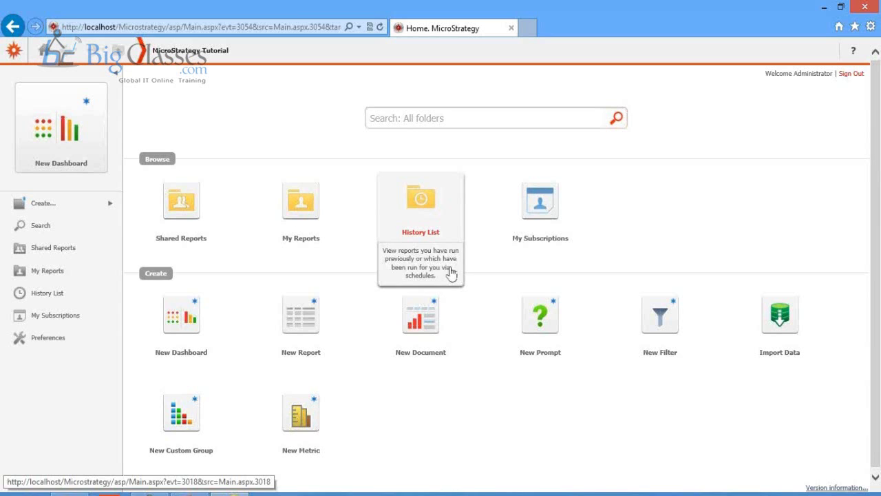
pyautogui.click(192, 218)
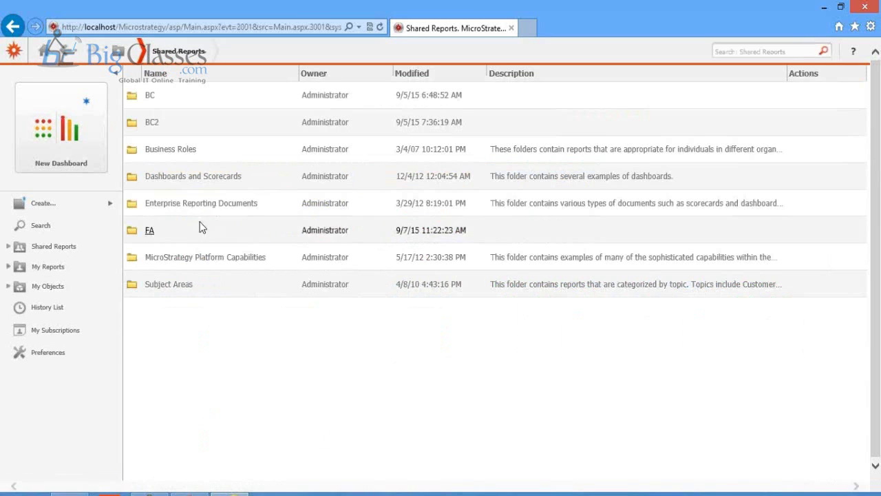
pyautogui.click(168, 177)
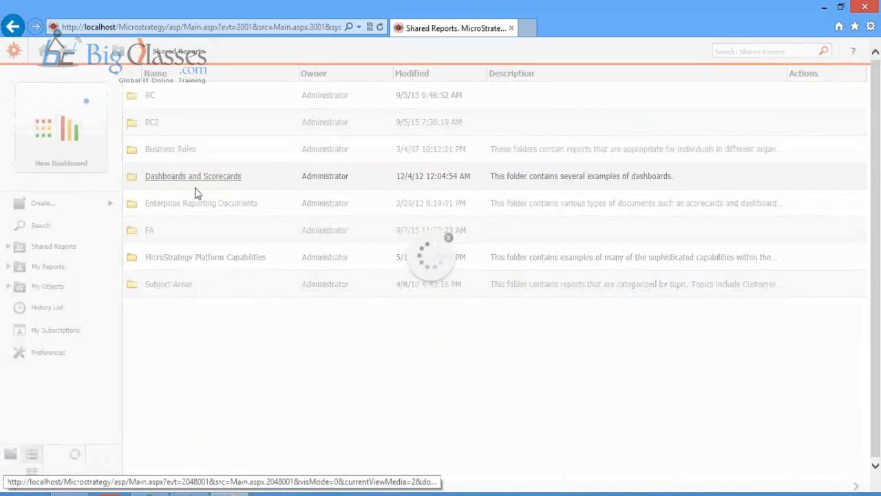
pyautogui.scroll(-6, 205, 198)
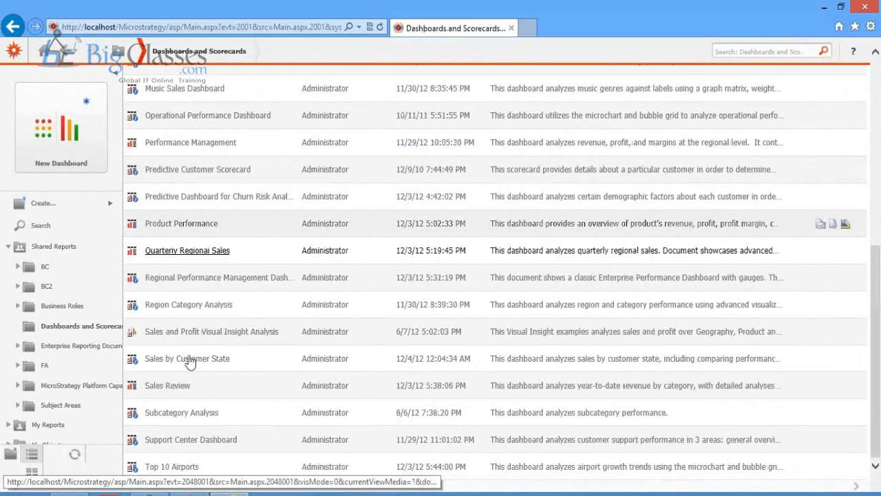
# Open Top 10 Airports and select Tokio - Haneda to see its details and monthly growth
pyautogui.click(167, 468)
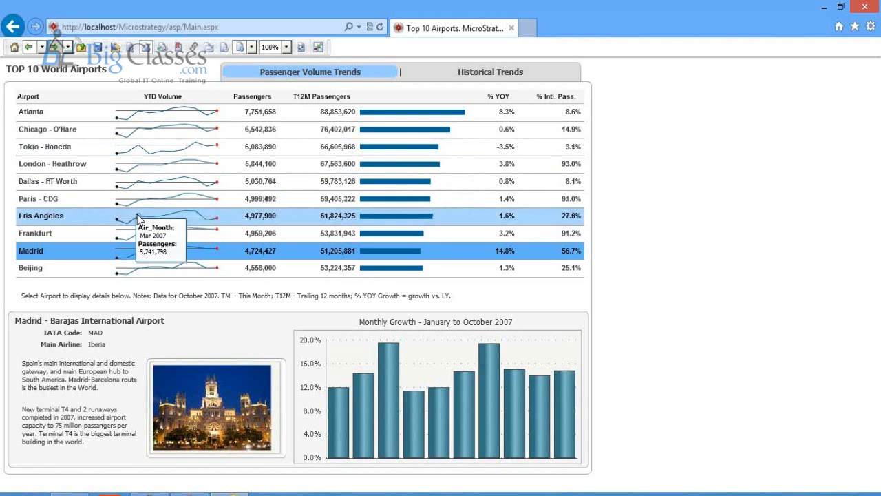
pyautogui.click(39, 147)
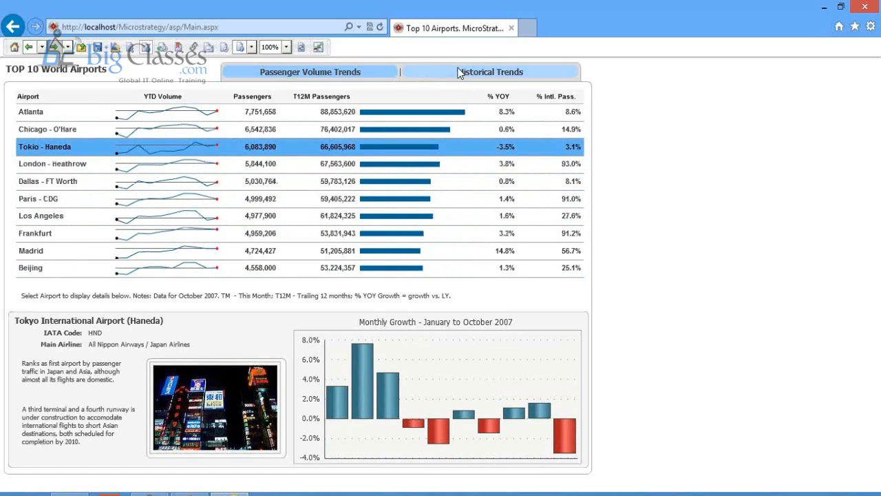
# On Historical Trends, remove Frankfurt, Tokio - Haneda, Los Angeles and Paris - CDG from the chart
pyautogui.click(459, 73)
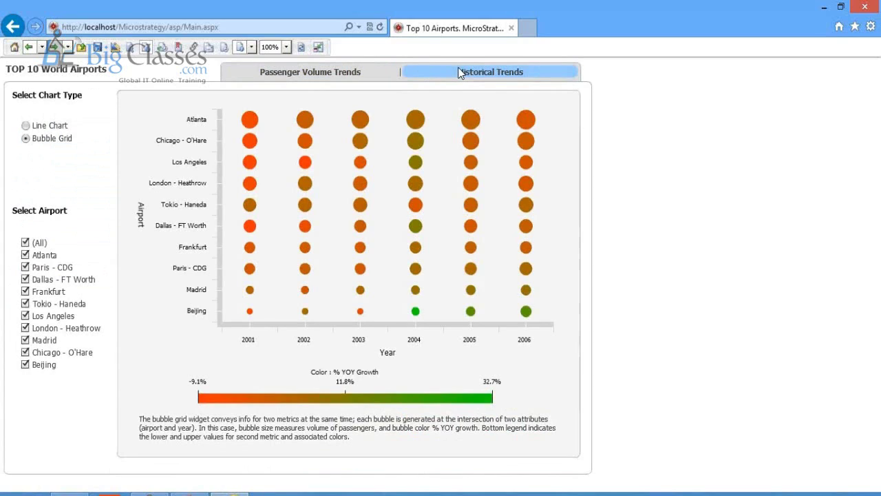
pyautogui.click(26, 292)
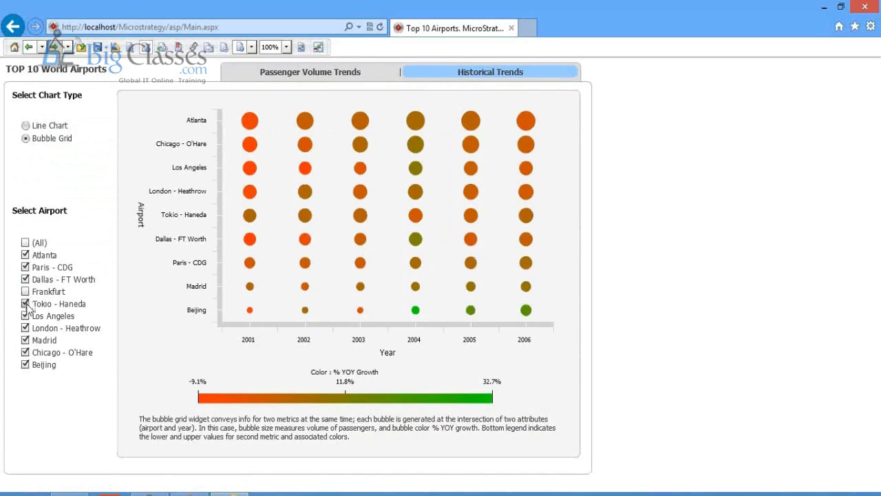
pyautogui.click(26, 304)
pyautogui.click(26, 316)
pyautogui.click(25, 267)
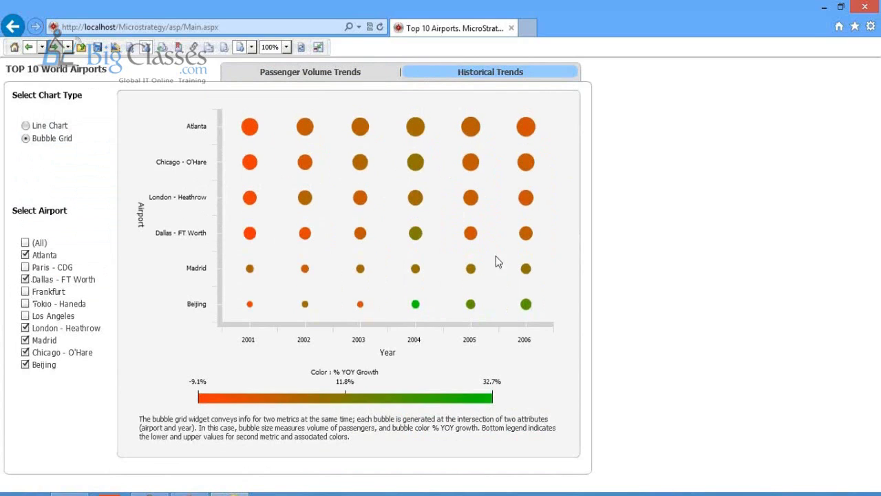
# Try the Line Chart, return to the Bubble Grid, and show the Related Reports list
pyautogui.click(25, 126)
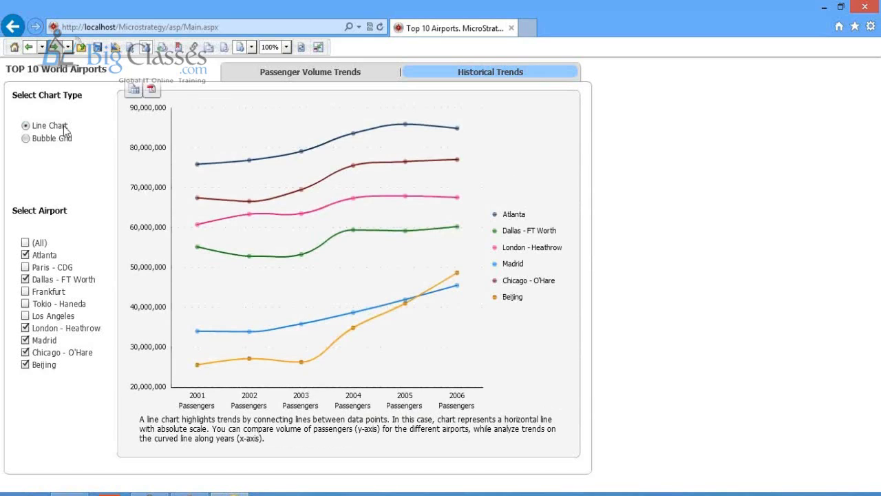
pyautogui.click(24, 139)
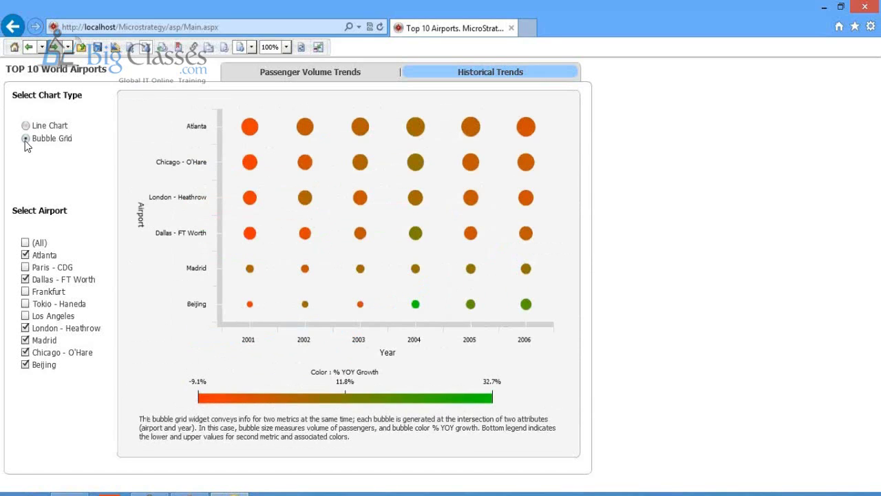
pyautogui.click(320, 47)
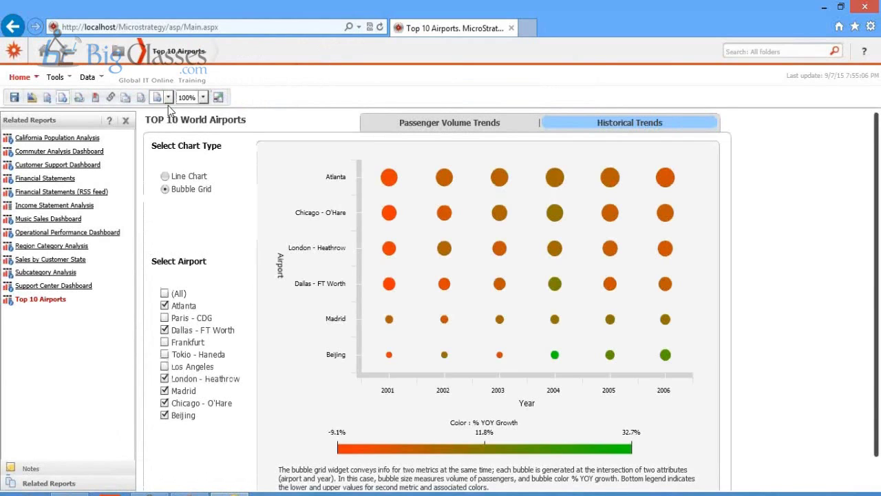
# Open California Population Analysis and view Humboldt and Merced county data
pyautogui.click(78, 140)
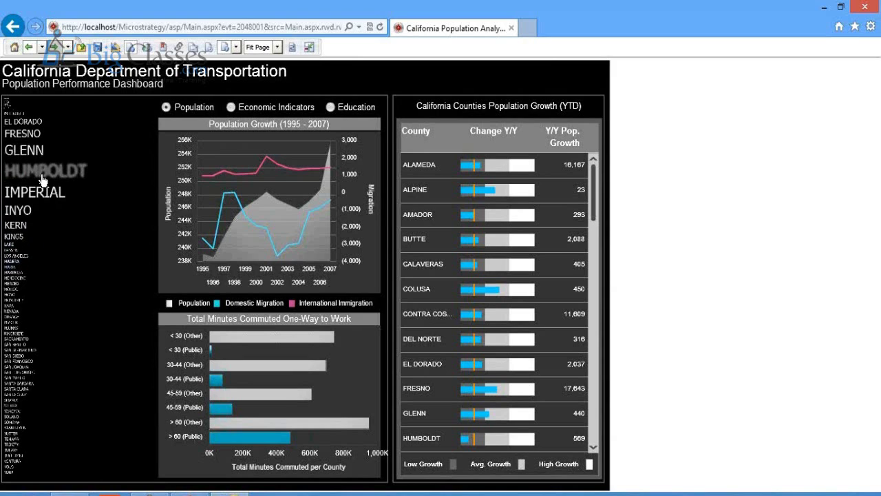
pyautogui.click(41, 179)
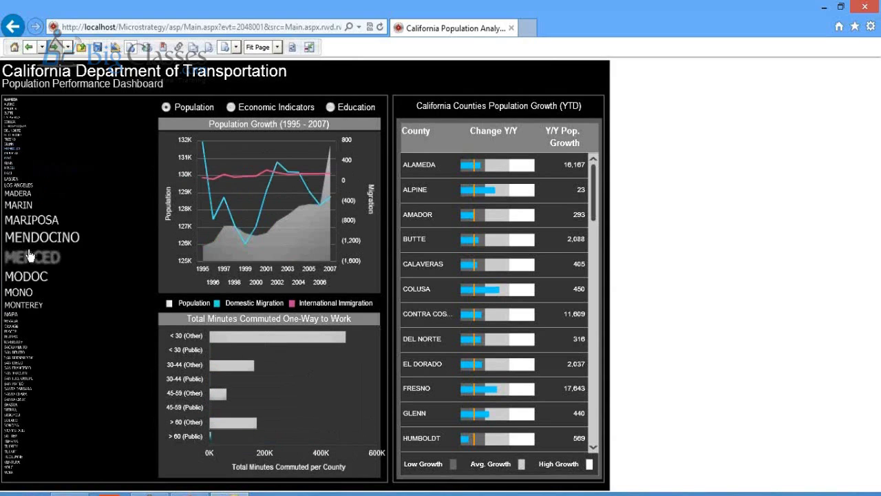
pyautogui.click(30, 255)
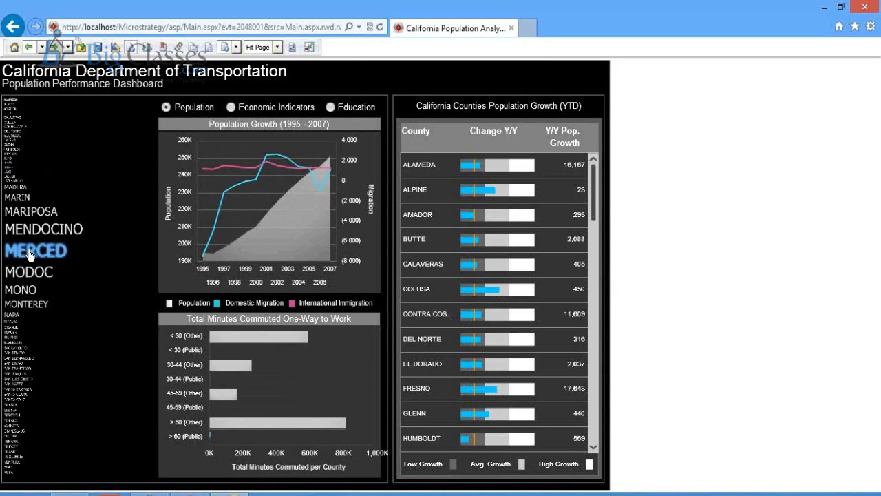
# Show Education figures for San Francisco, Del Norte, Kern, then Mono, beside Related Reports
pyautogui.click(231, 107)
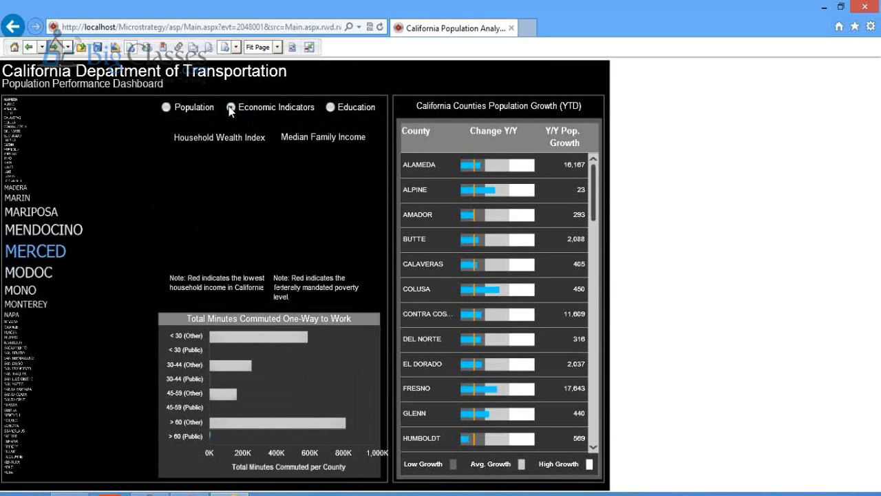
pyautogui.click(330, 107)
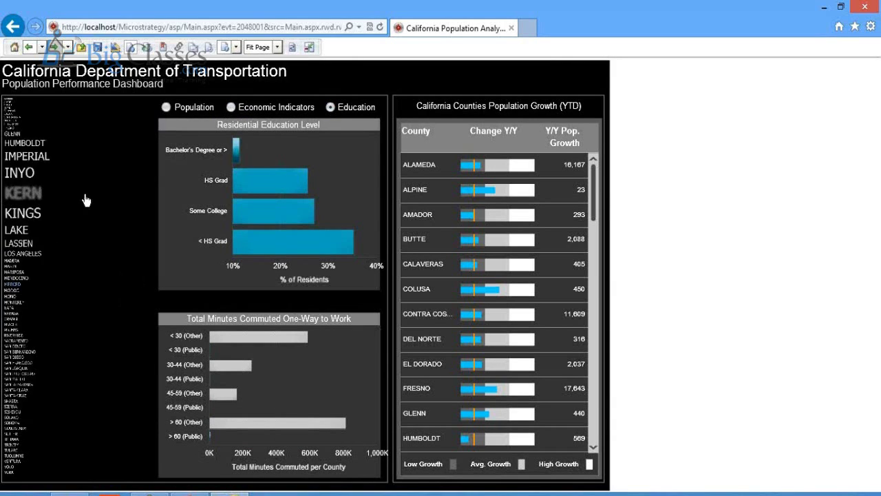
pyautogui.click(31, 348)
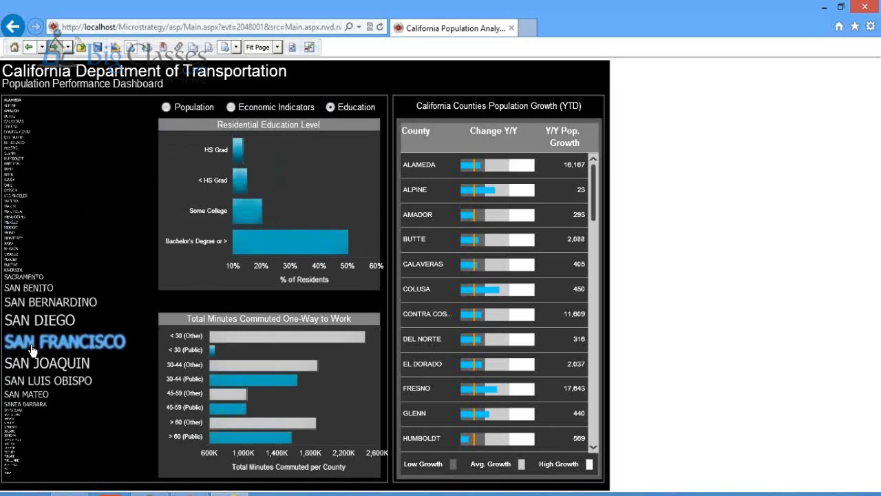
pyautogui.click(19, 151)
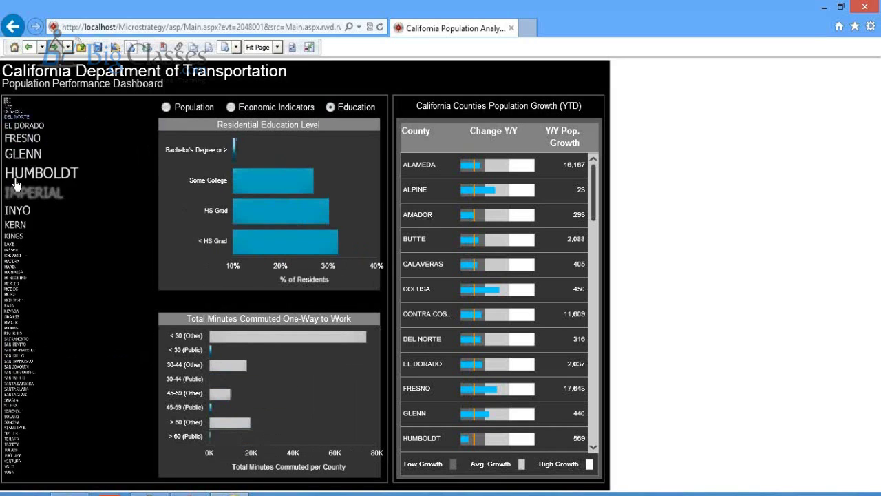
pyautogui.click(18, 198)
pyautogui.click(24, 272)
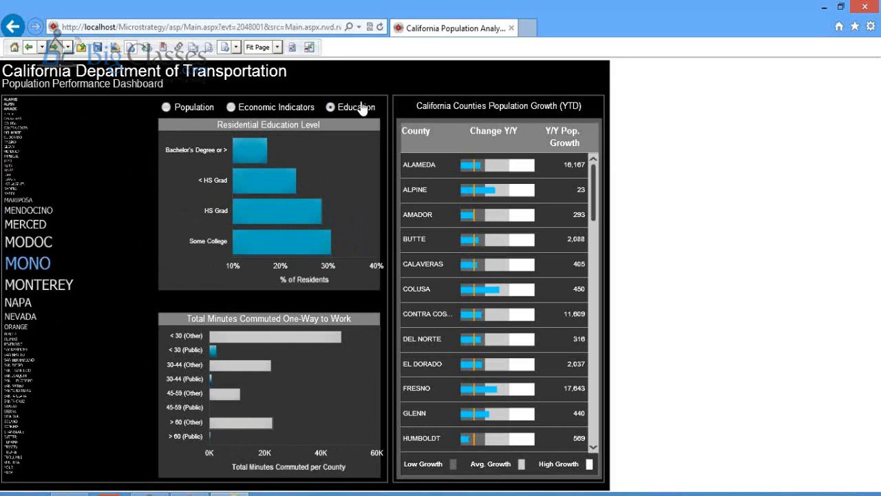
pyautogui.click(314, 47)
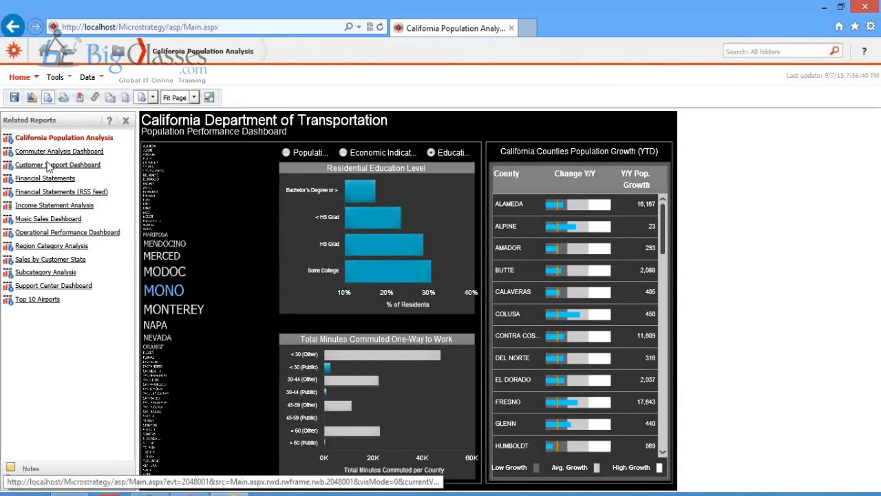
# Open Income Statement Analysis and set the Revenue slider to -55%
pyautogui.click(50, 205)
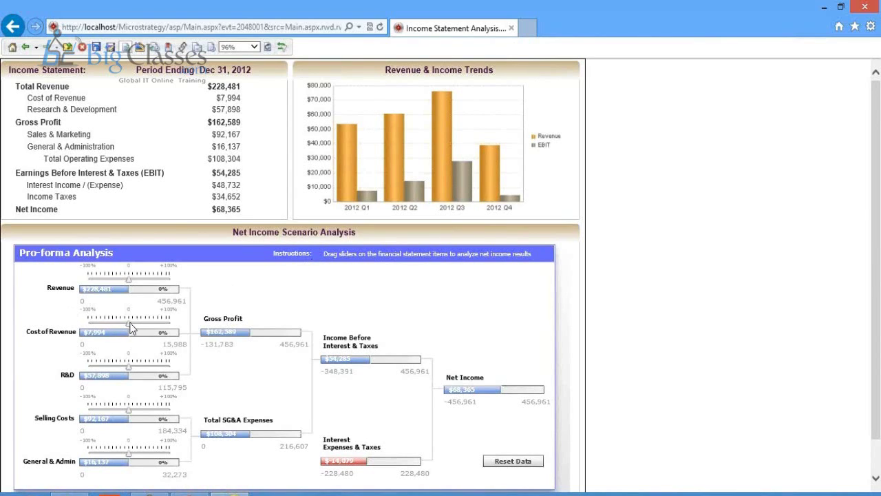
pyautogui.moveTo(130, 328)
pyautogui.moveTo(128, 278); pyautogui.dragTo(106, 279)
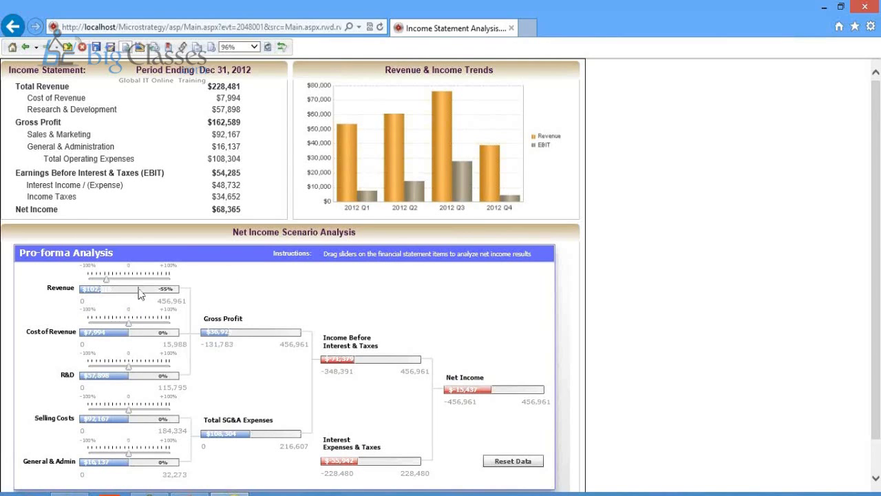
pyautogui.moveTo(106, 288); pyautogui.dragTo(147, 282)
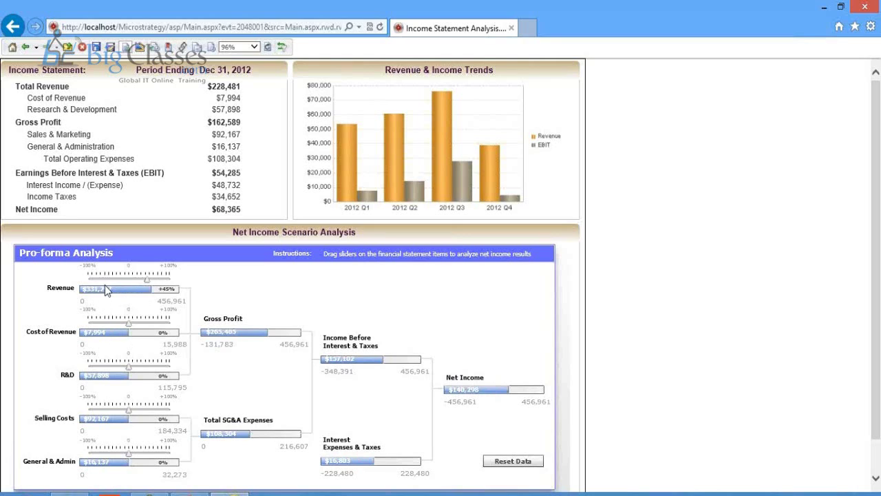
pyautogui.moveTo(146, 280); pyautogui.dragTo(107, 278)
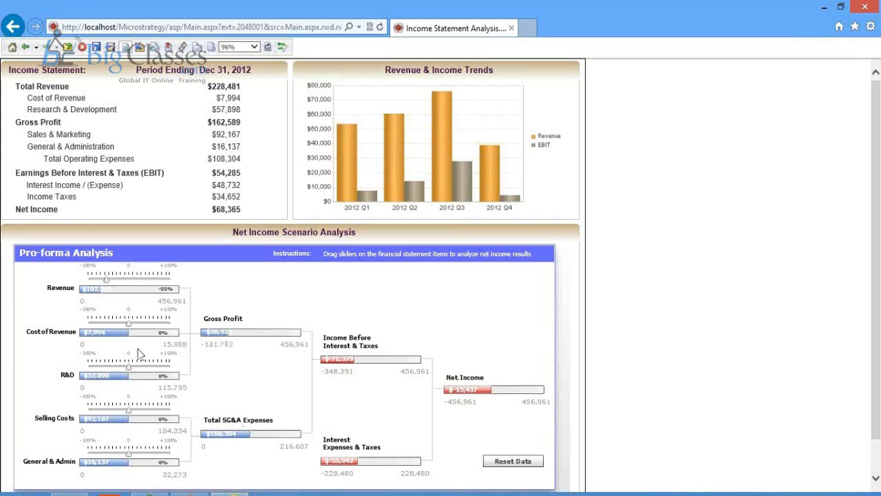
# Set Cost of Revenue +50%, R&D -55%, Selling Costs +65%, General & Admin -65%
pyautogui.moveTo(128, 323); pyautogui.dragTo(149, 323)
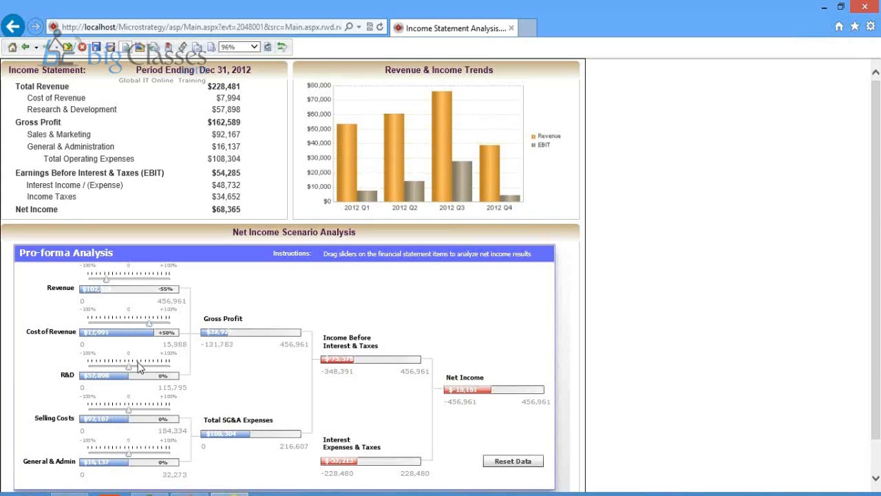
pyautogui.click(107, 367)
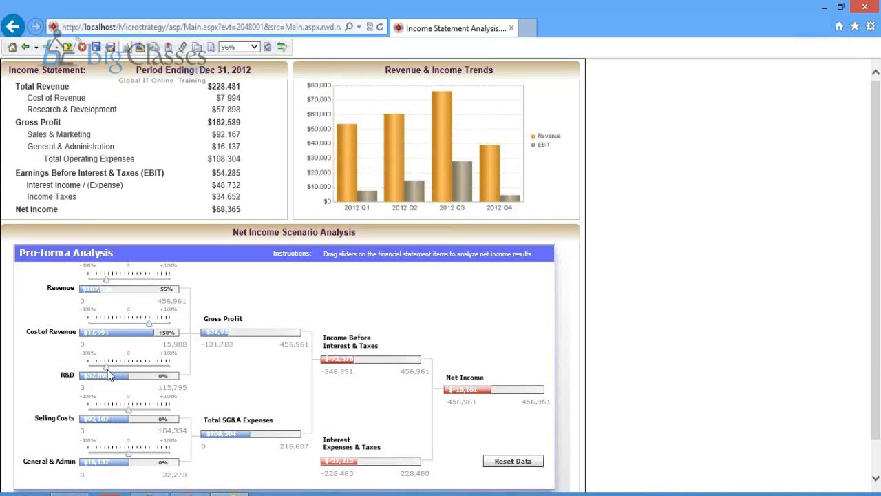
pyautogui.click(157, 411)
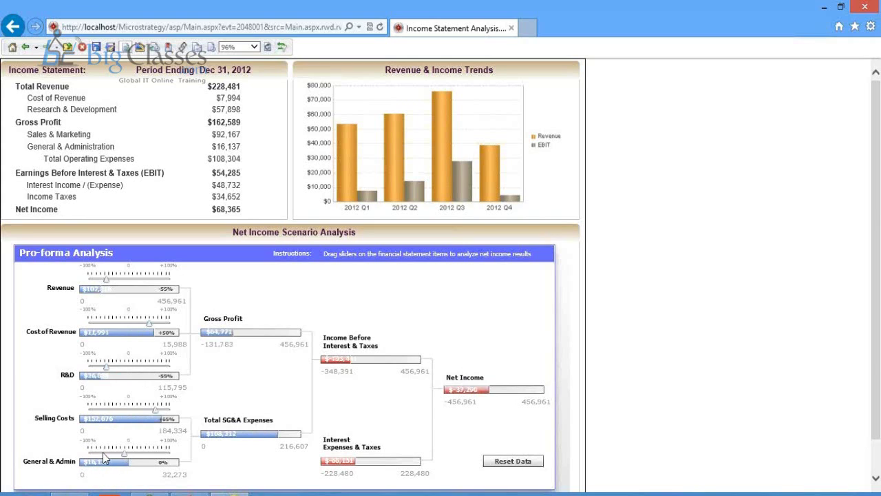
pyautogui.click(102, 452)
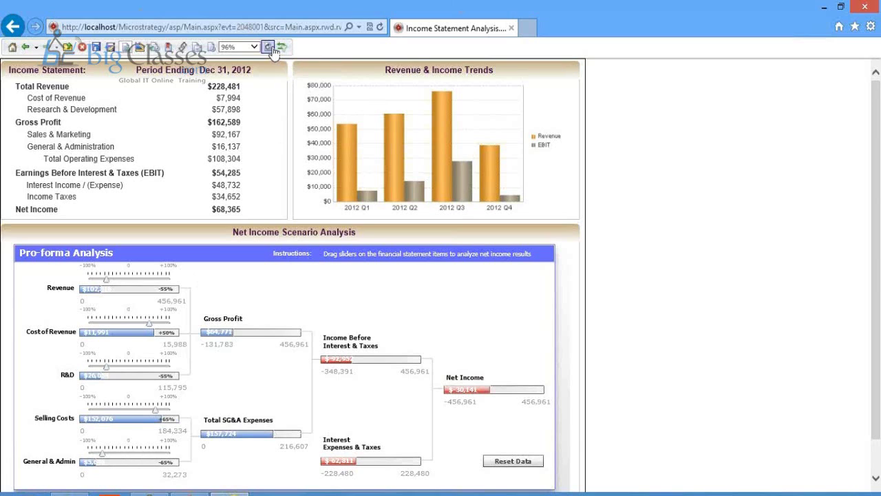
# Reset the scenario data to the original figures and return to the PowerPoint presentation
pyautogui.click(505, 462)
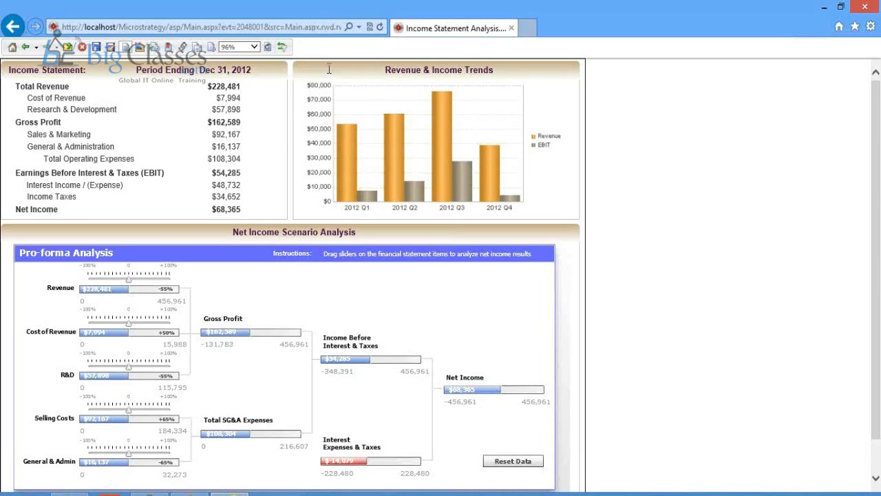
pyautogui.click(201, 492)
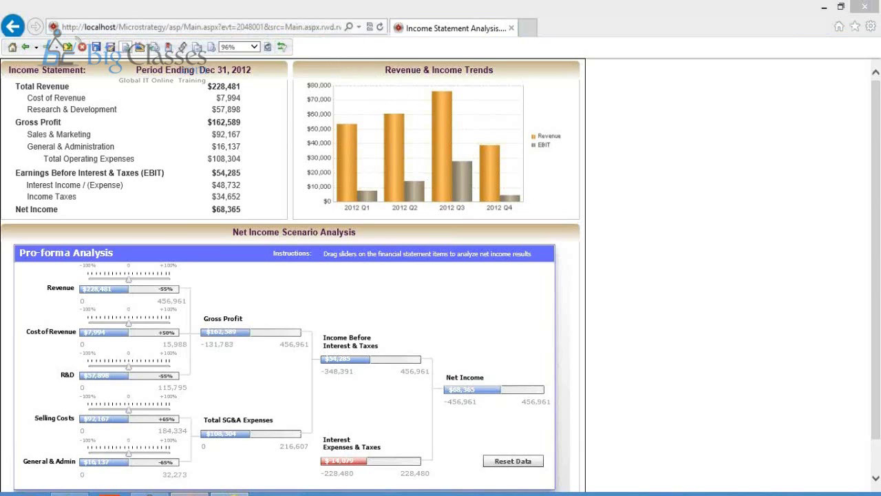